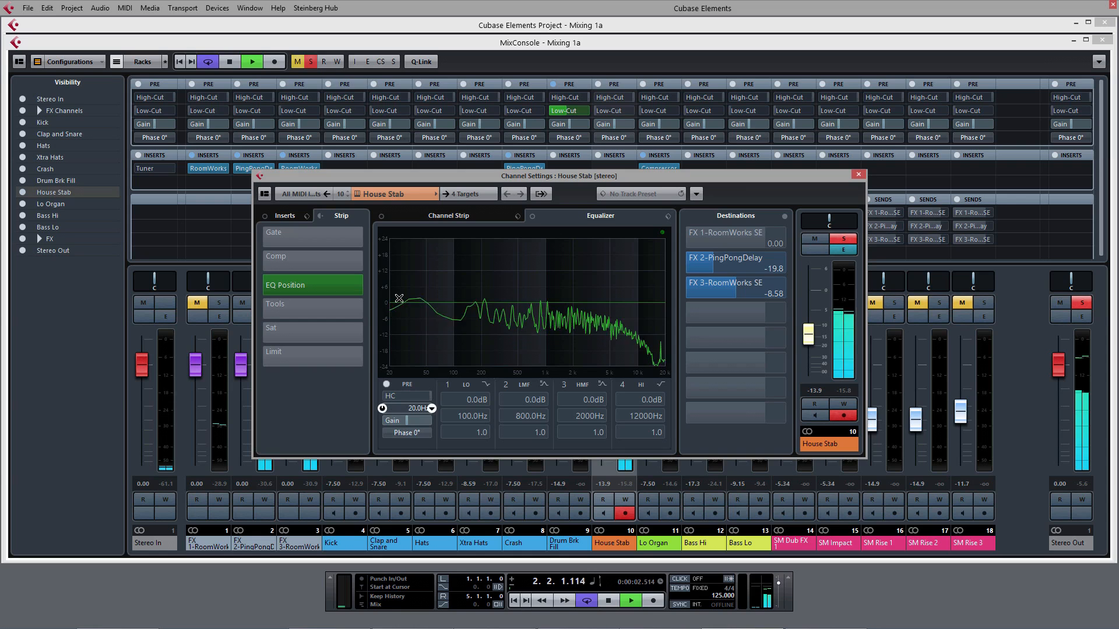
Step: Set the House Stab low-cut filter to about 496 Hz, and unsolo the channel to raise its fader to -10.4 dB
{"action": "scroll", "coordinate": [400, 298], "scroll_direction": "up", "scroll_amount": 4}
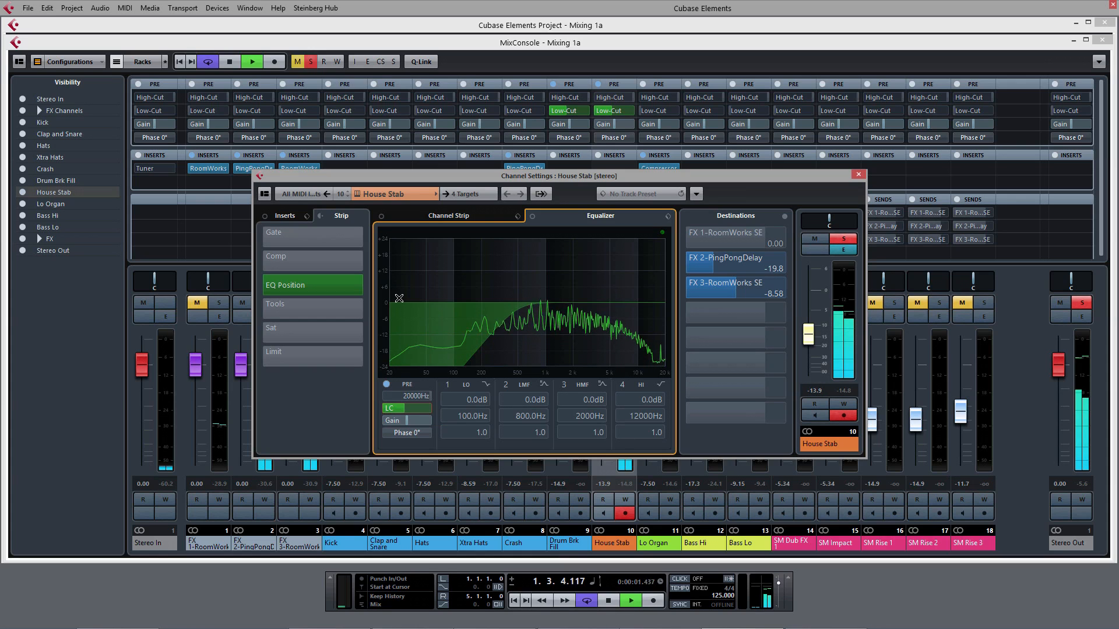
{"action": "left_click", "coordinate": [843, 239]}
{"action": "left_click", "coordinate": [858, 174]}
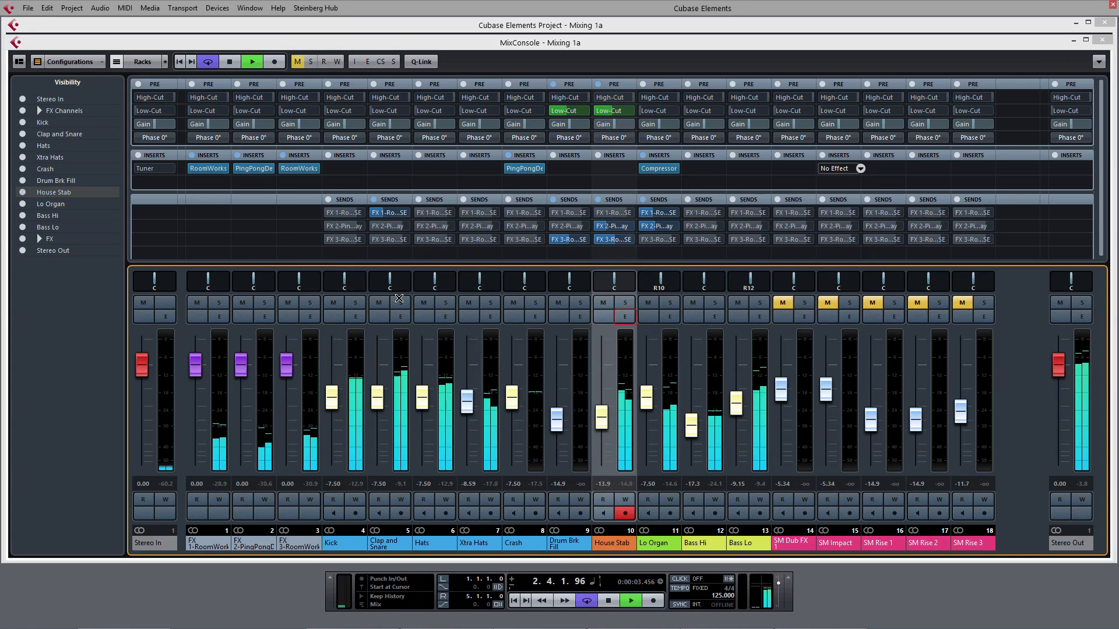
{"action": "left_click_drag", "start_coordinate": [602, 418], "coordinate": [601, 408]}
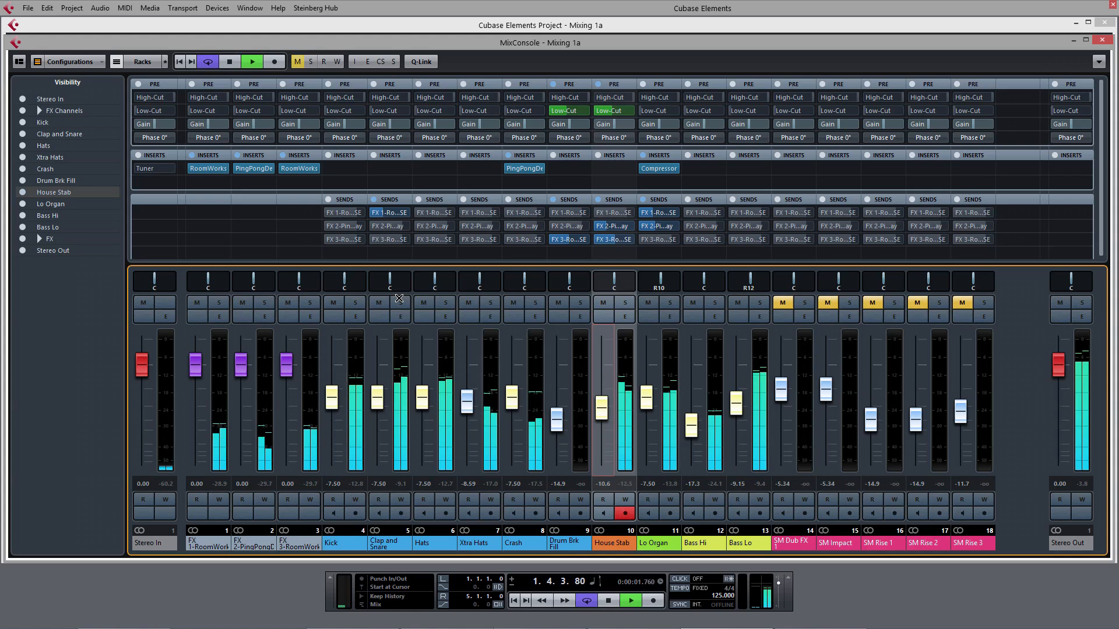
Step: Solo the House Stab, Lo Organ, Bass Hi and Bass Lo channels and listen to them together
{"action": "left_click", "coordinate": [625, 303]}
{"action": "left_click", "coordinate": [669, 303]}
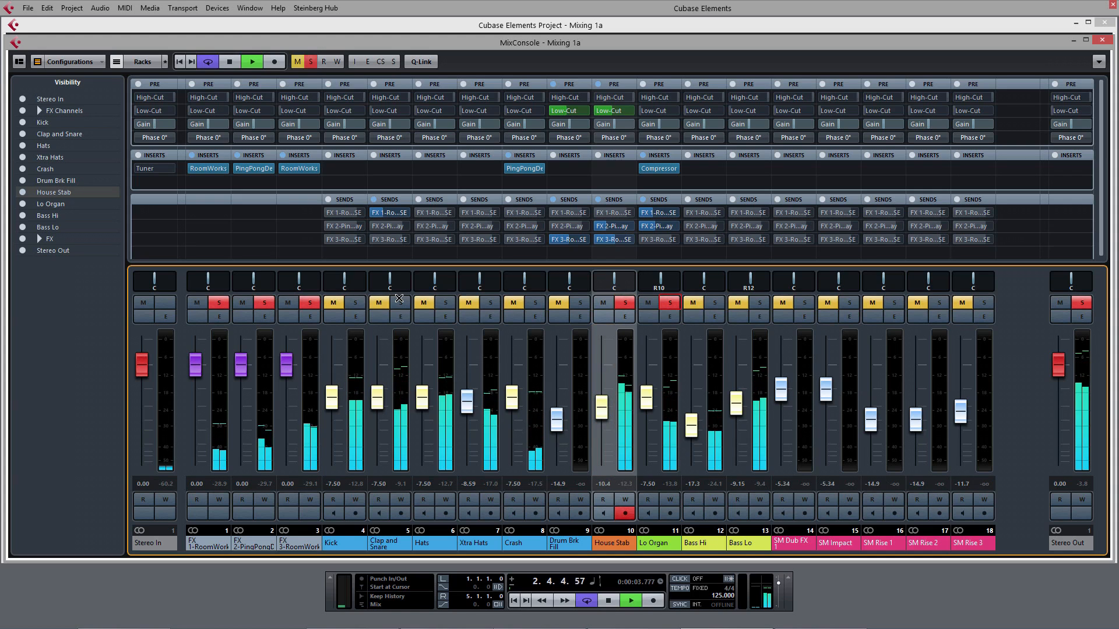
{"action": "left_click", "coordinate": [714, 303]}
{"action": "left_click", "coordinate": [759, 303]}
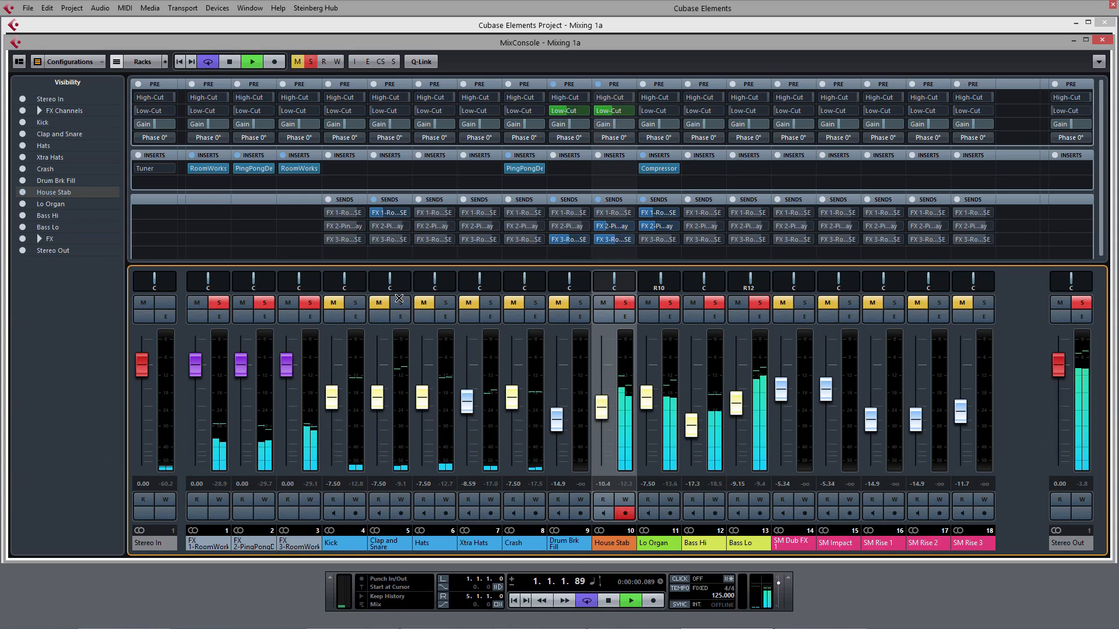
{"action": "key", "text": "space"}
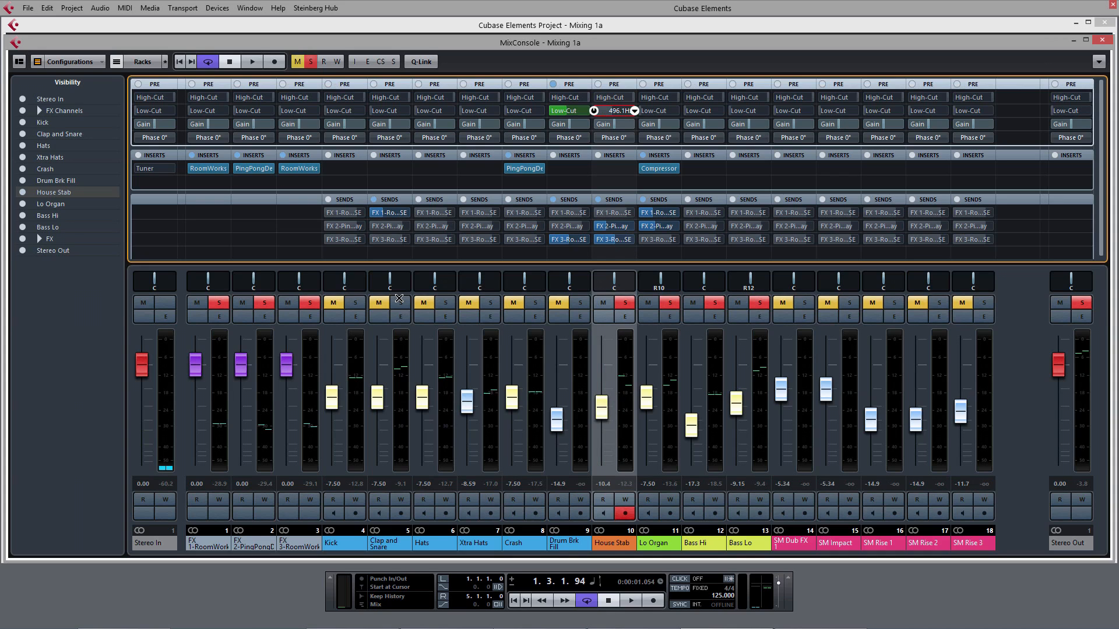
{"action": "key", "text": "space"}
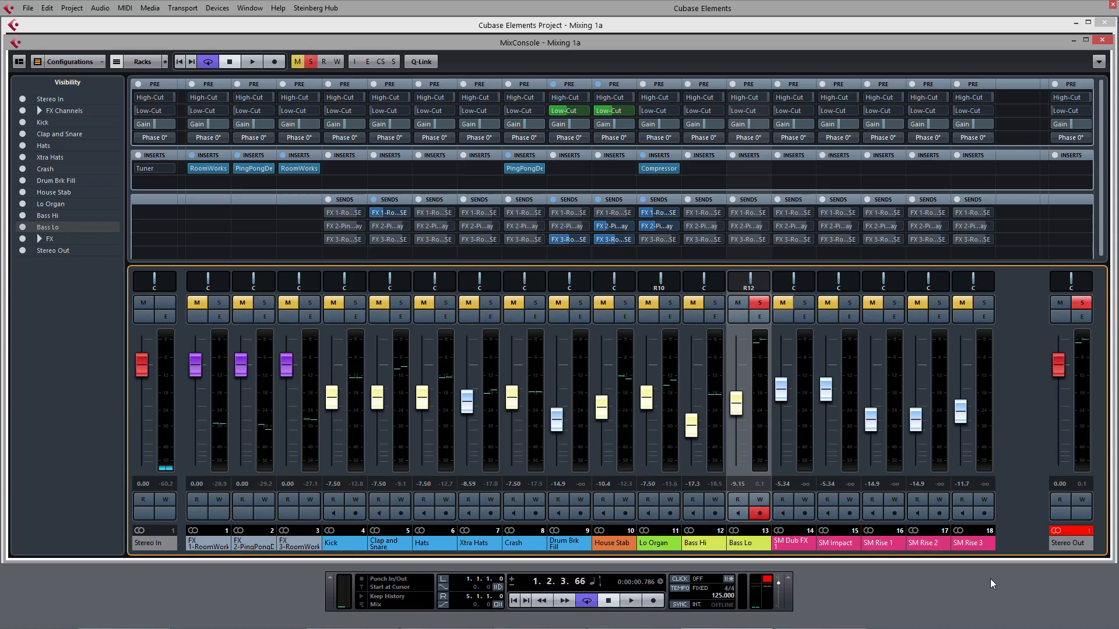
Step: Enable EQ band 2 on the soloed Bass Lo channel and boost it to 24 dB at 81.3 Hz with a Q of 3.8
{"action": "key", "text": "space"}
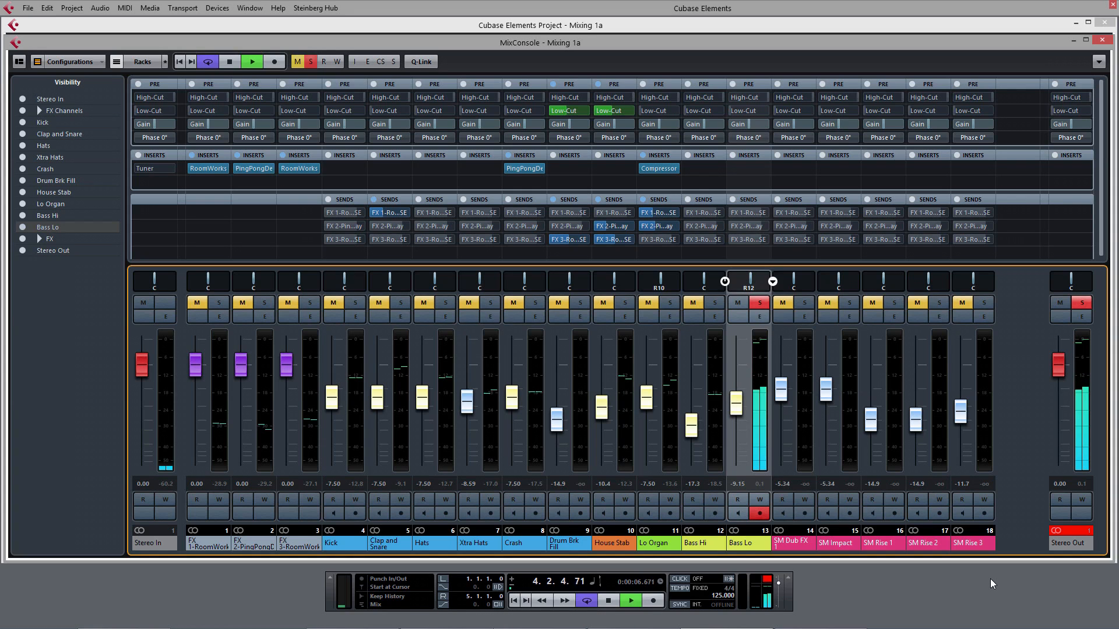
{"action": "left_click", "coordinate": [759, 316]}
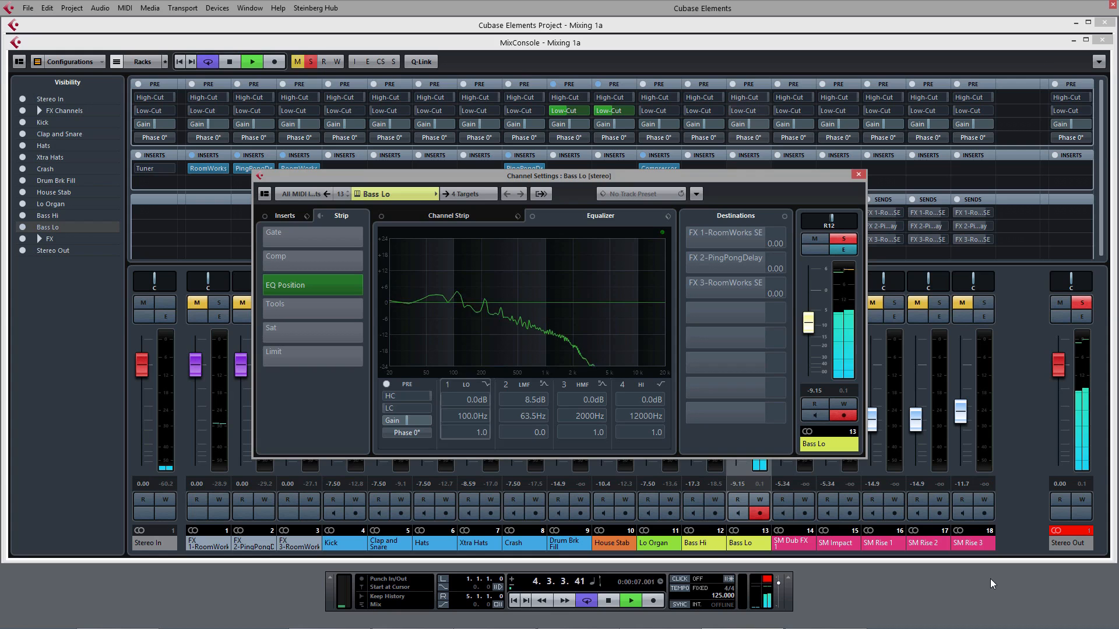
{"action": "left_click", "coordinate": [499, 384]}
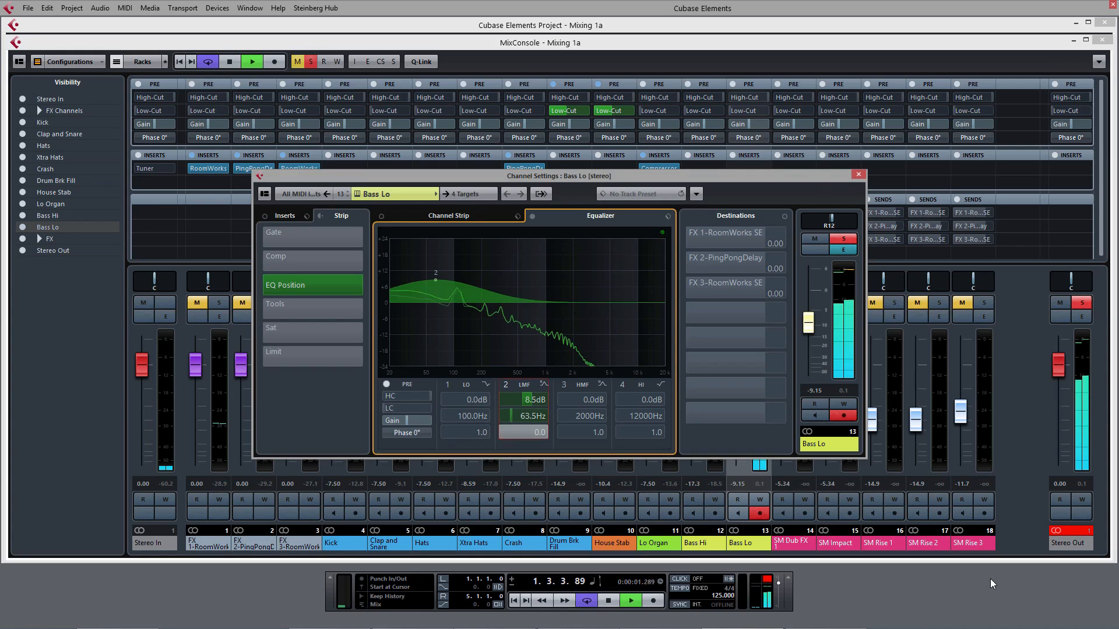
{"action": "mouse_move", "coordinate": [436, 279]}
{"action": "left_mouse_down"}
{"action": "mouse_move", "coordinate": [442, 261]}
{"action": "mouse_move", "coordinate": [551, 267]}
{"action": "mouse_move", "coordinate": [441, 273]}
{"action": "left_mouse_up"}
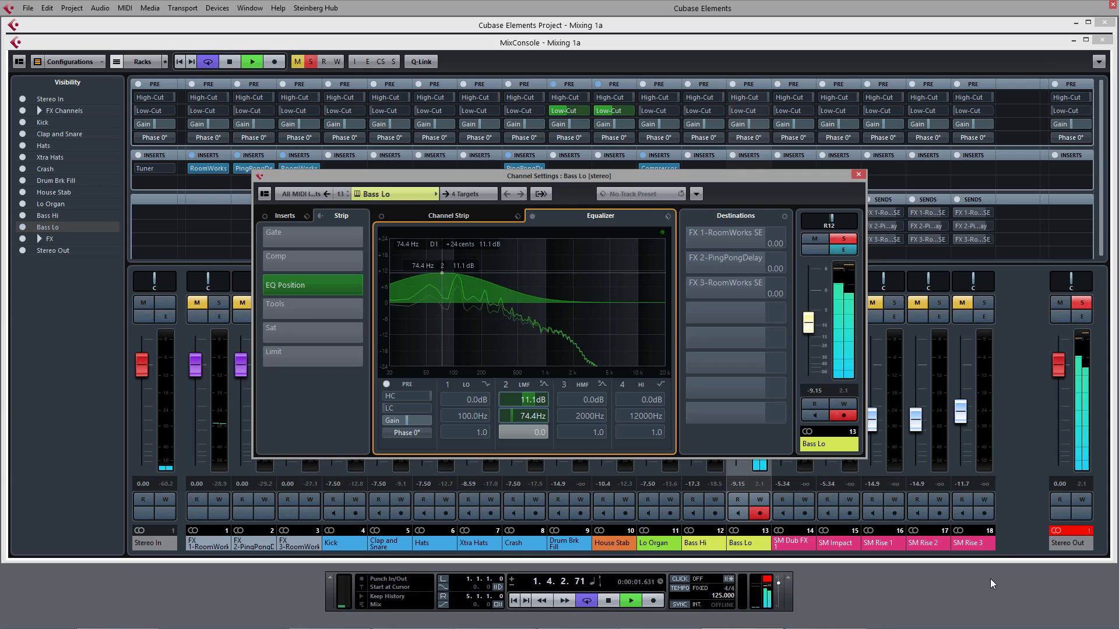
{"action": "scroll", "coordinate": [525, 399], "scroll_direction": "up", "scroll_amount": 1}
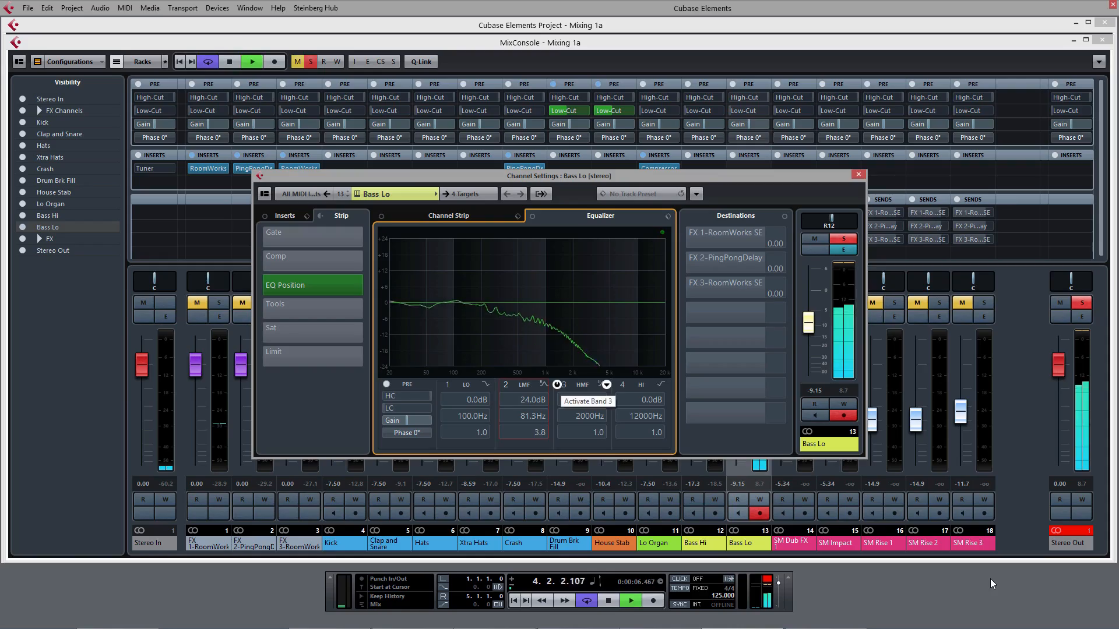
Step: Enable EQ band 3 on the Bass Lo channel, boosting its gain and lowering its frequency during playback
{"action": "left_click", "coordinate": [557, 384]}
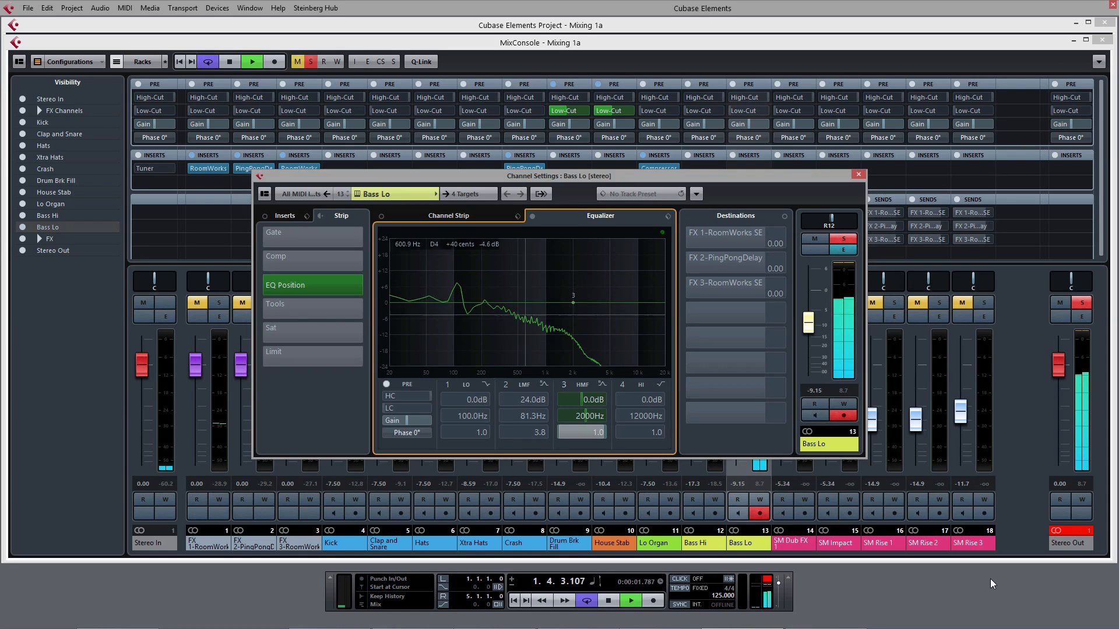
{"action": "left_click_drag", "start_coordinate": [573, 302], "coordinate": [533, 264]}
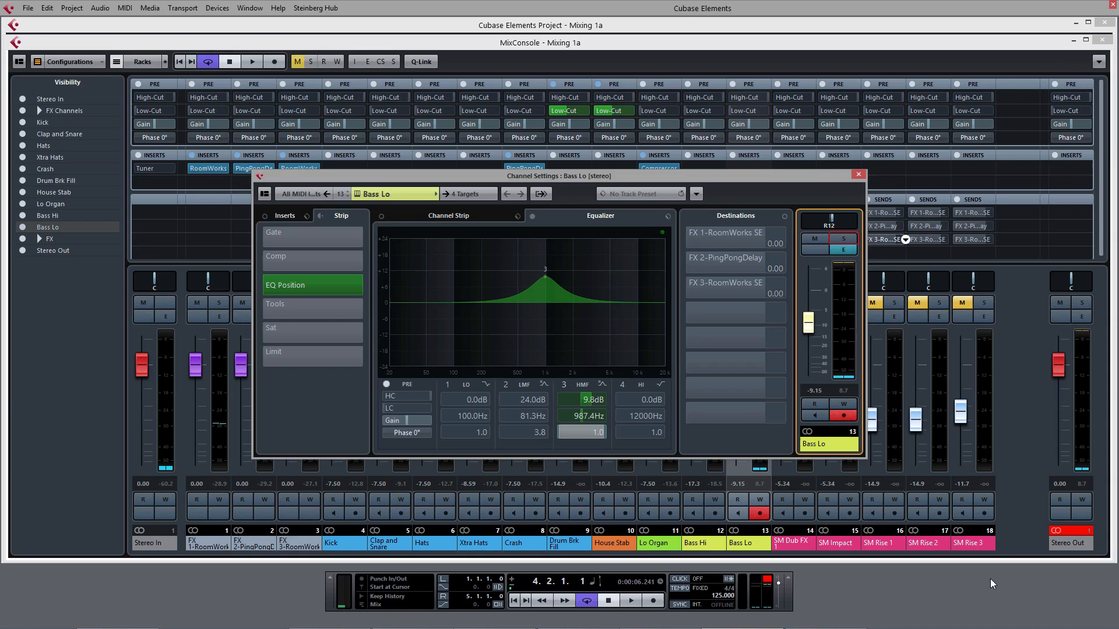
{"action": "key", "text": "space"}
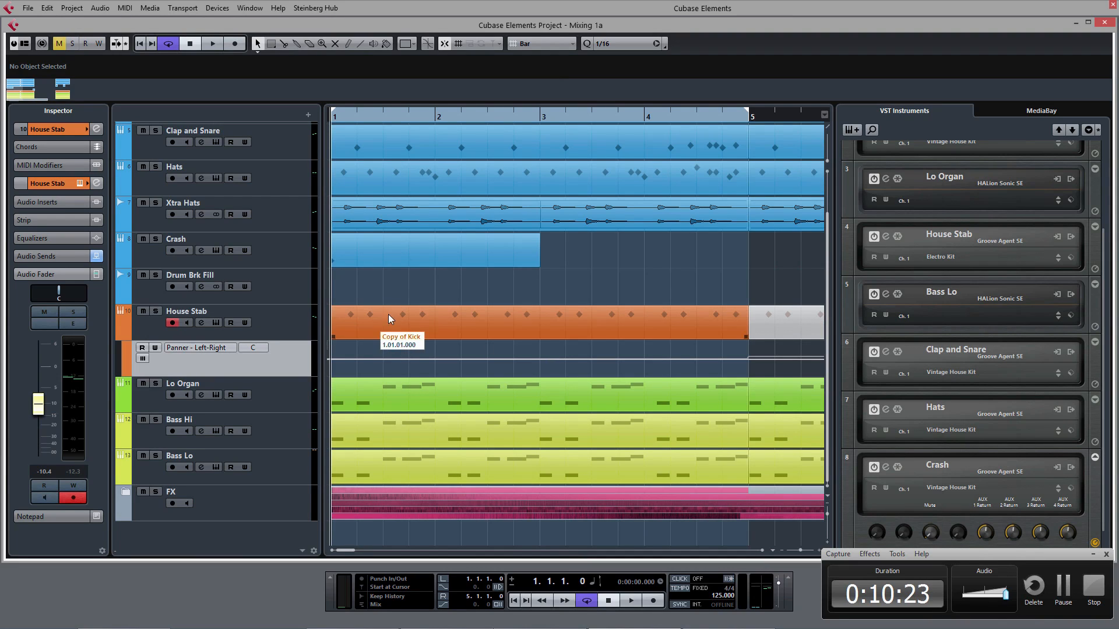
Step: Enable automation writing on the House Stab track and record repeated left-right pan sweeps from bar 1 through bar 4
{"action": "key", "text": "space"}
{"action": "key", "text": "space"}
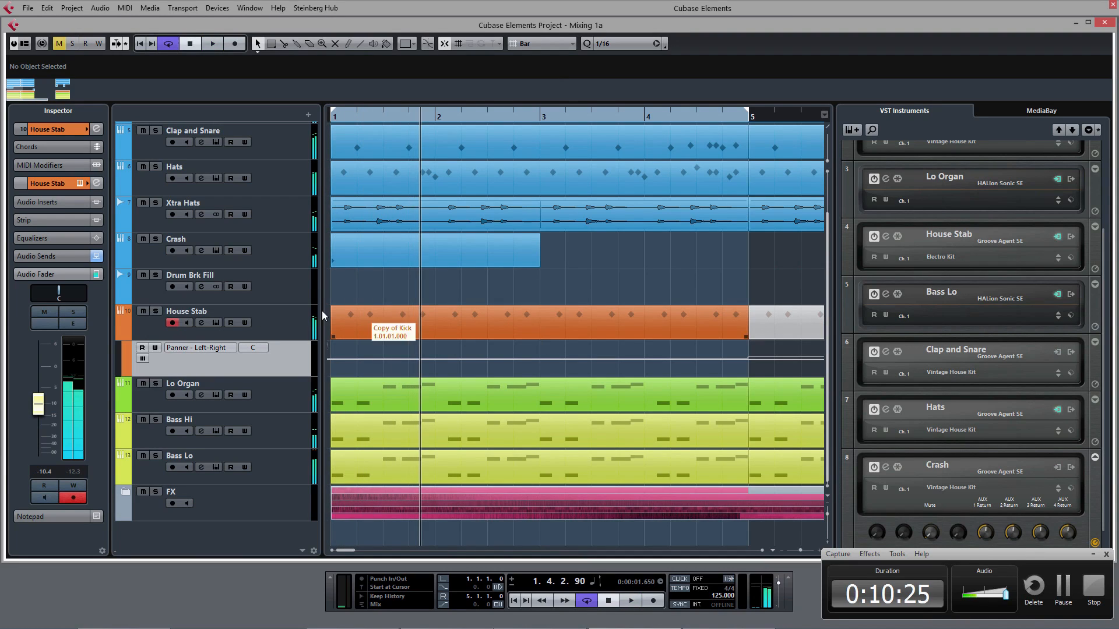
{"action": "left_click", "coordinate": [73, 485]}
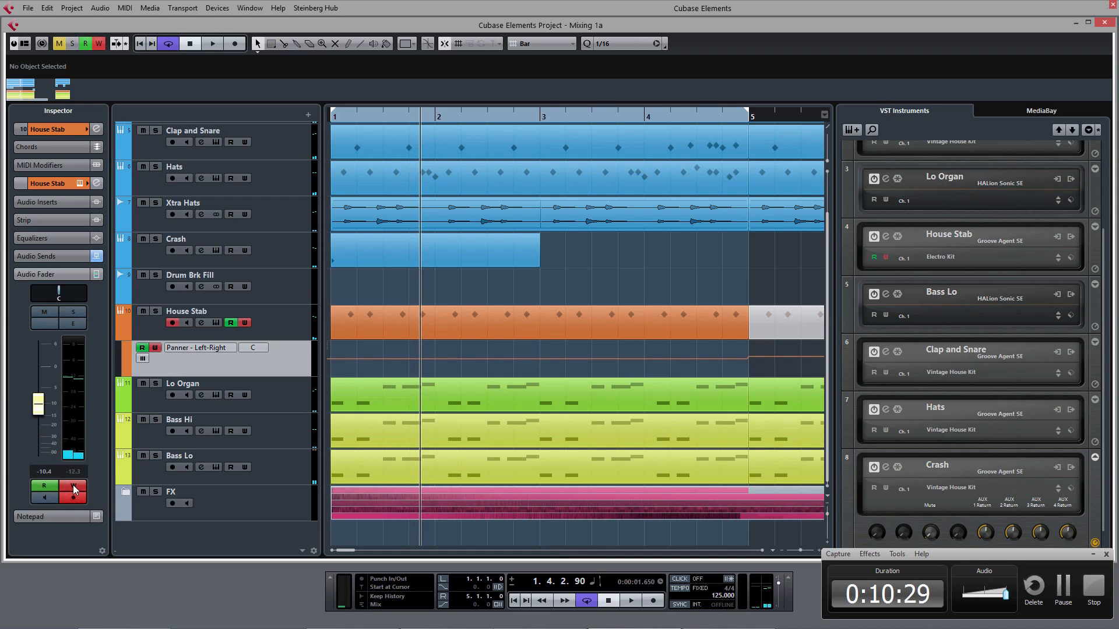
{"action": "key", "text": "Home"}
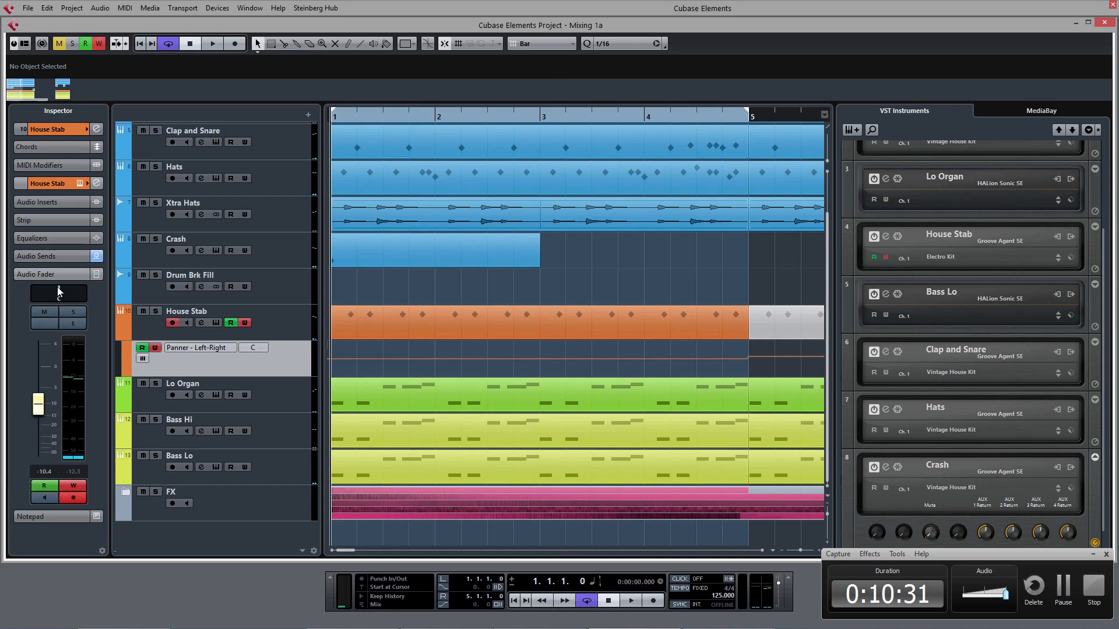
{"action": "key", "text": "space"}
{"action": "mouse_move", "coordinate": [59, 293]}
{"action": "left_mouse_down"}
{"action": "mouse_move", "coordinate": [45, 292]}
{"action": "mouse_move", "coordinate": [75, 293]}
{"action": "mouse_move", "coordinate": [41, 293]}
{"action": "left_mouse_up"}
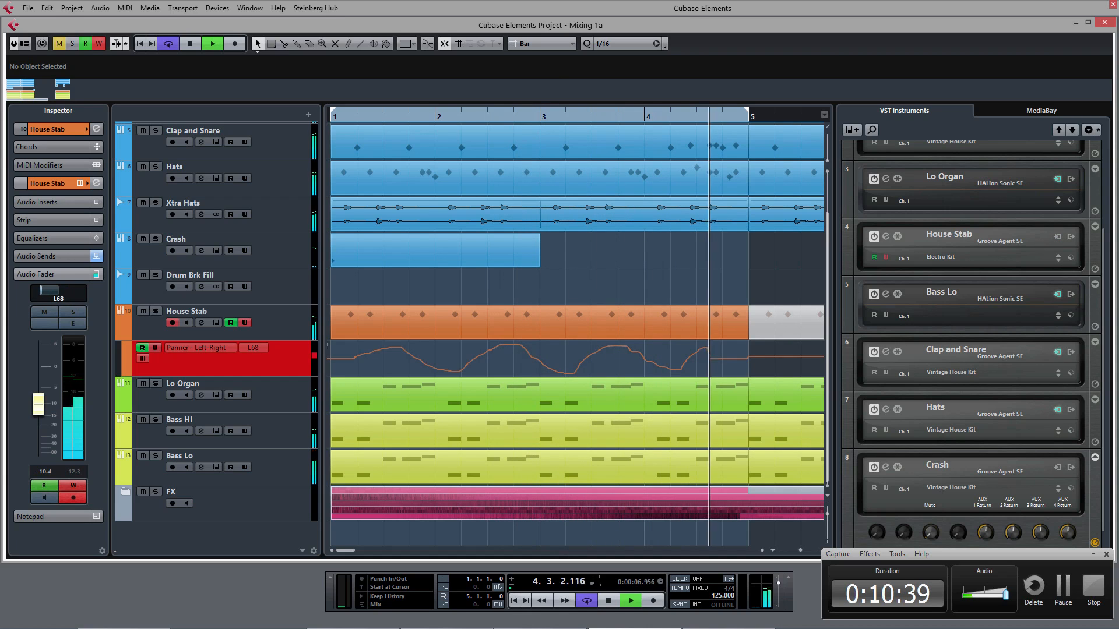
Step: Play back the recorded pan automation of the House Stab track from the loop start
{"action": "key", "text": "space"}
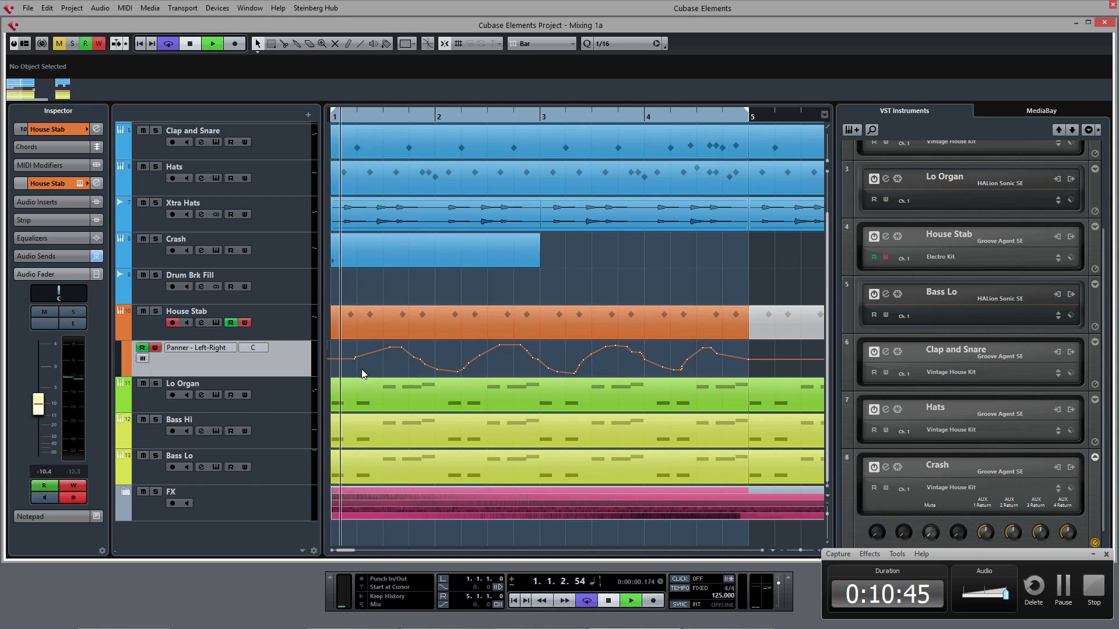
{"action": "key", "text": "space"}
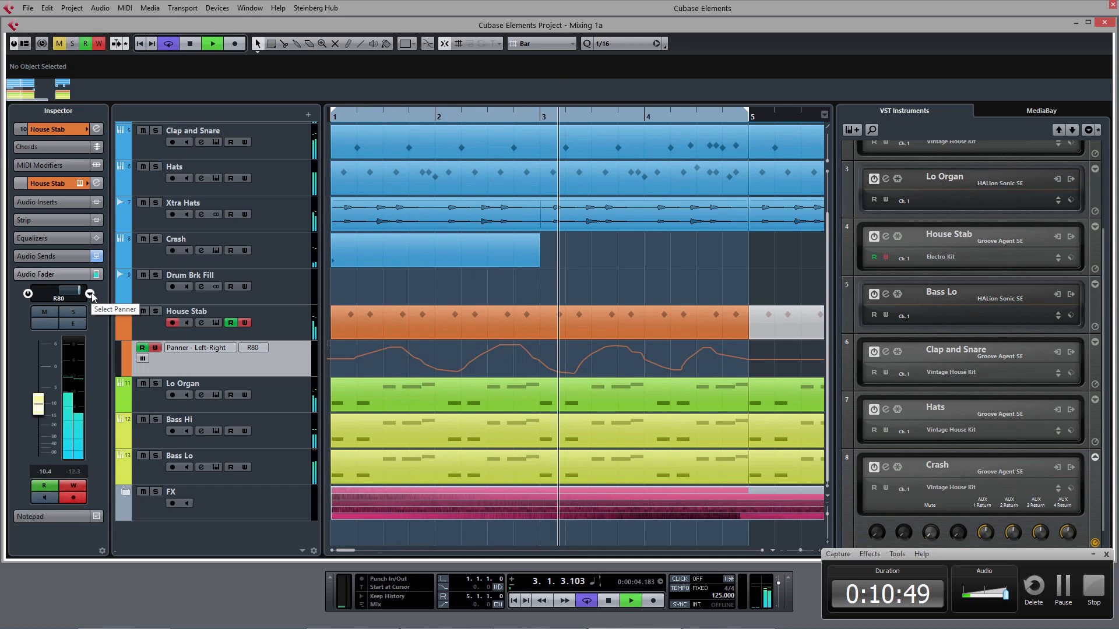
{"action": "key", "text": "space"}
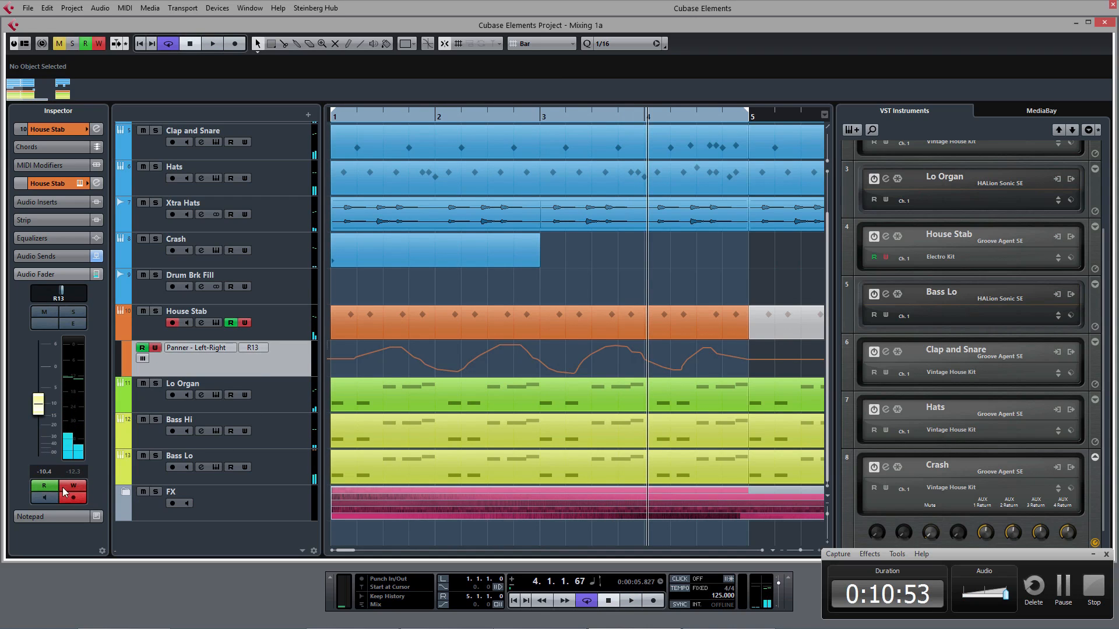
Step: Record House Stab volume automation by riding its fader from bar 1, and turn automation writing off
{"action": "key", "text": "Home"}
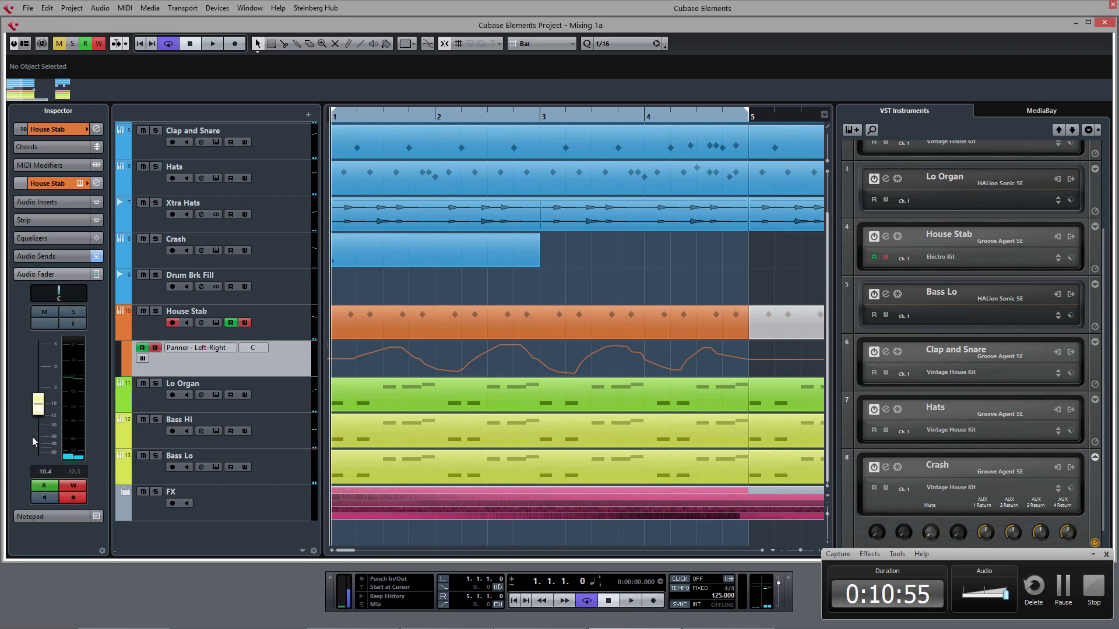
{"action": "key", "text": "space"}
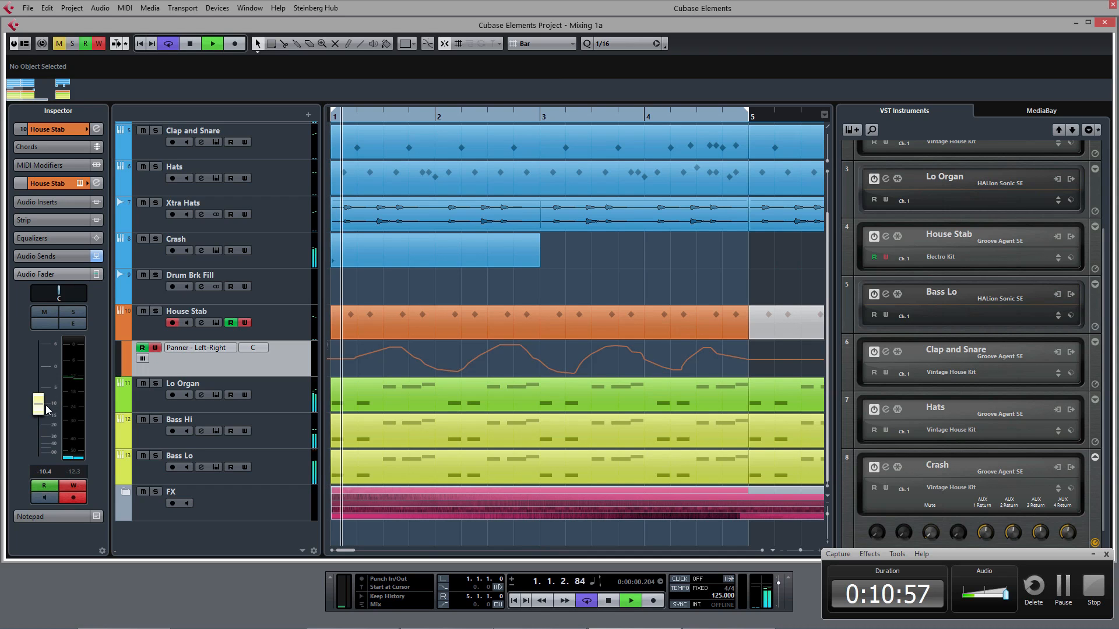
{"action": "mouse_move", "coordinate": [42, 399]}
{"action": "left_mouse_down"}
{"action": "mouse_move", "coordinate": [51, 414]}
{"action": "mouse_move", "coordinate": [51, 383]}
{"action": "mouse_move", "coordinate": [52, 392]}
{"action": "left_mouse_up"}
{"action": "left_click", "coordinate": [79, 469]}
{"action": "left_click", "coordinate": [75, 484]}
Step: Show all used automation lanes in the project
{"action": "right_click", "coordinate": [277, 359]}
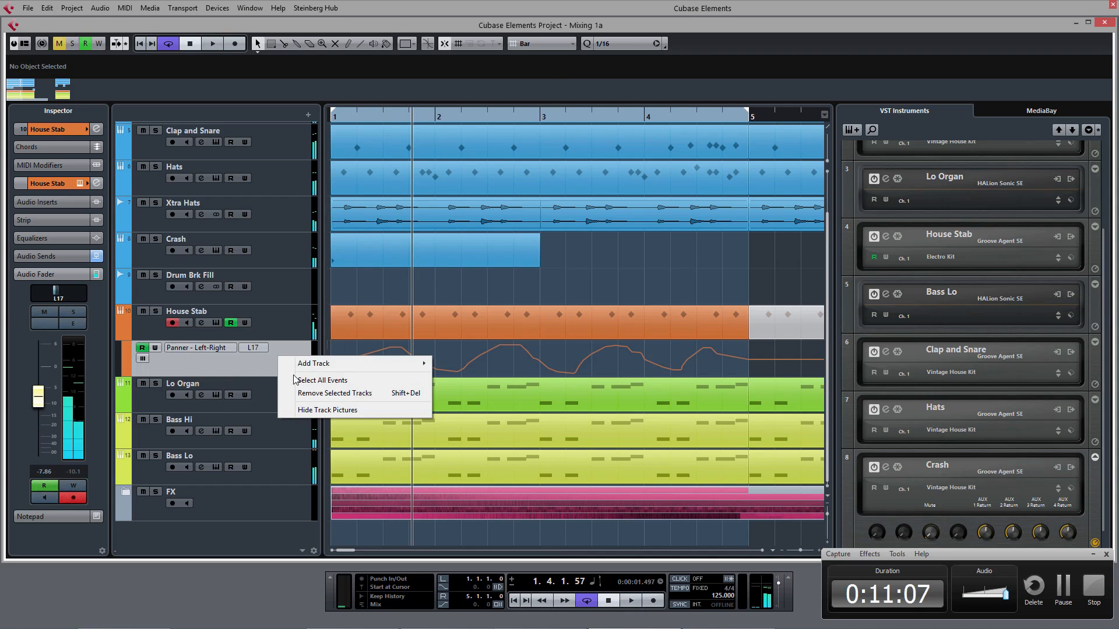
{"action": "left_click", "coordinate": [282, 432]}
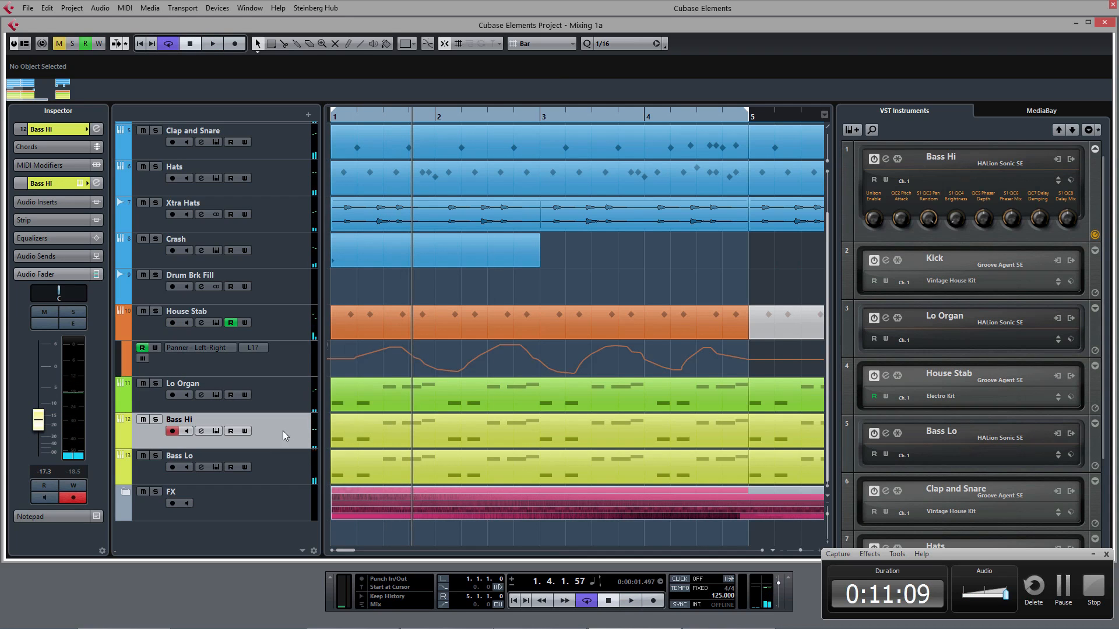
{"action": "right_click", "coordinate": [282, 431]}
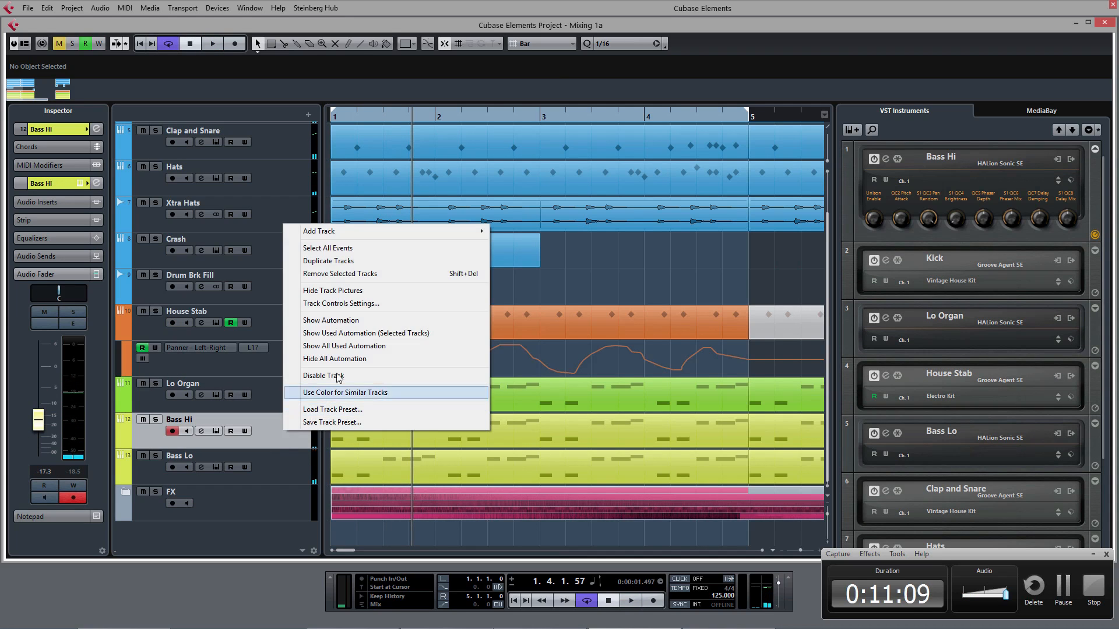
{"action": "left_click", "coordinate": [359, 346]}
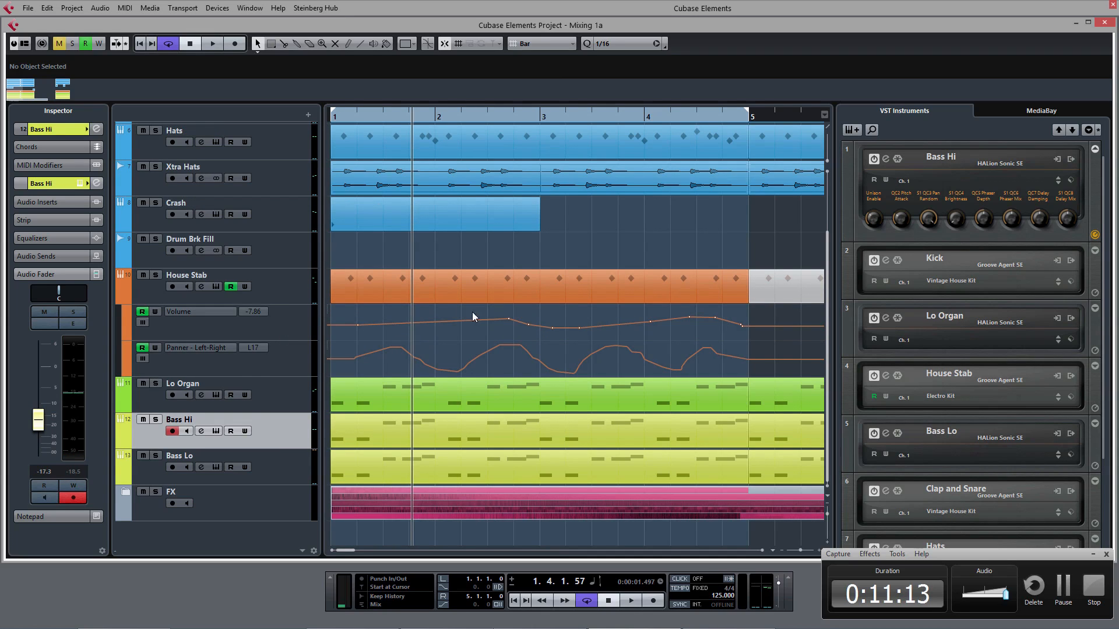
Step: Copy the House Stab volume automation from bars 1–2 onto bars 3–4 as a range
{"action": "left_click", "coordinate": [293, 331]}
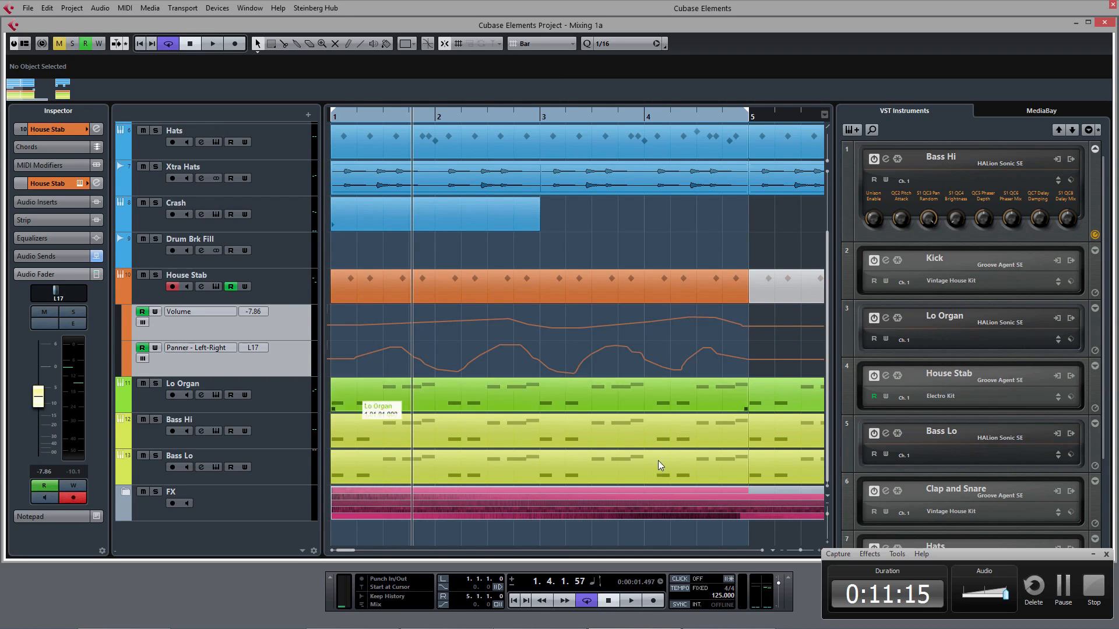
{"action": "left_click_drag", "start_coordinate": [827, 514], "coordinate": [827, 518]}
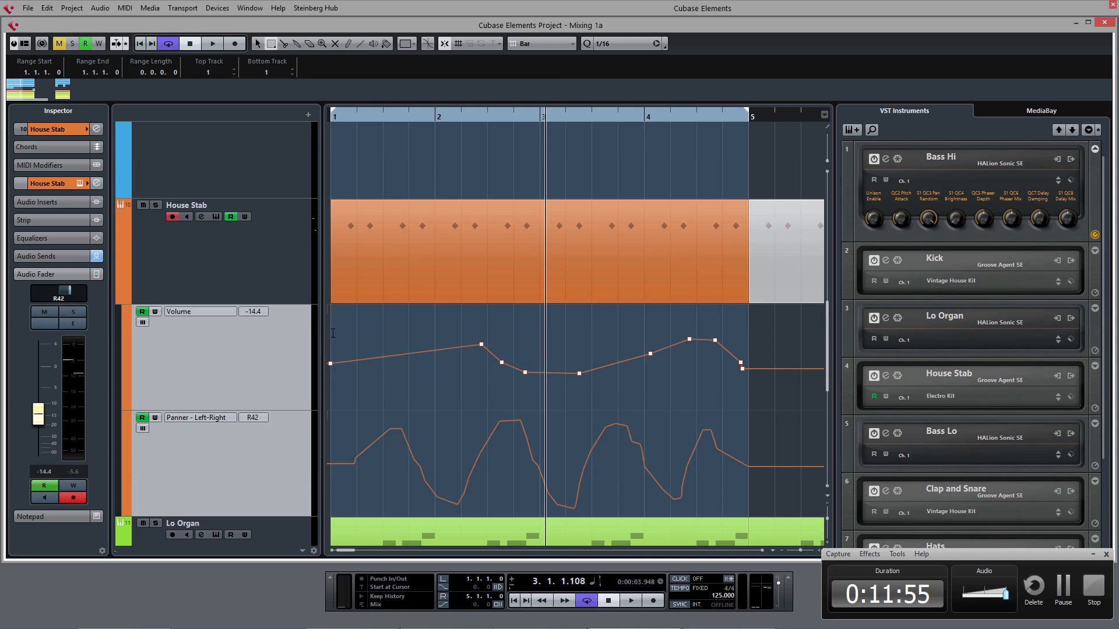
{"action": "left_click_drag", "start_coordinate": [333, 333], "coordinate": [517, 360]}
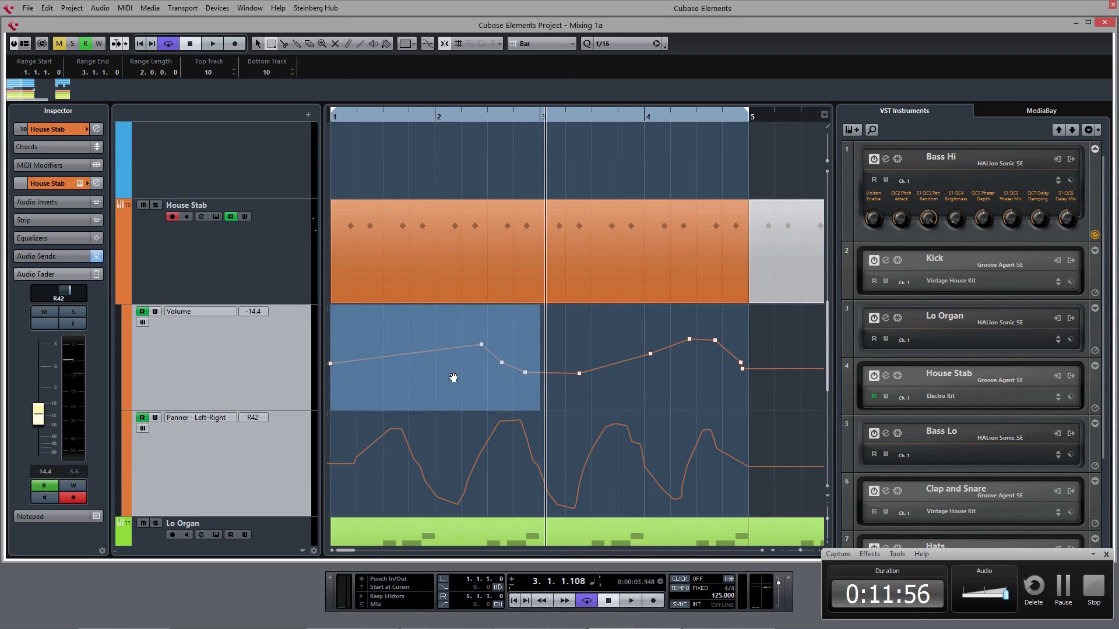
{"action": "left_click_drag", "start_coordinate": [414, 390], "coordinate": [623, 380]}
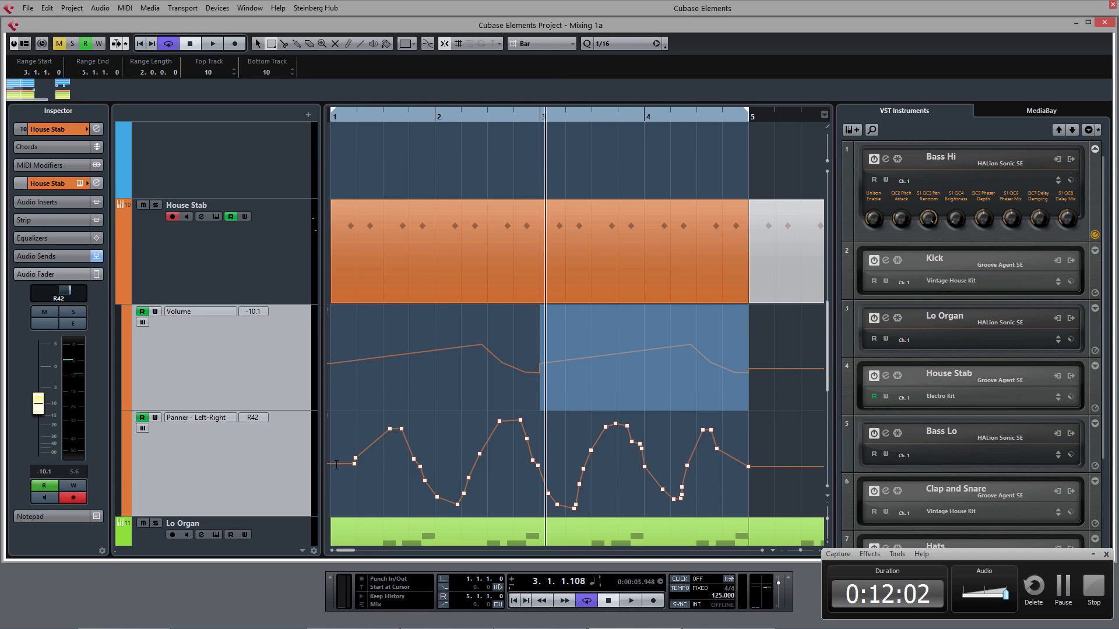
Step: Reshape the first House Stab pan sweep into straight ramps by moving its points and deleting the ones before bar 2
{"action": "right_click", "coordinate": [352, 449]}
{"action": "left_click", "coordinate": [353, 448]}
{"action": "left_click_drag", "start_coordinate": [353, 464], "coordinate": [401, 494]}
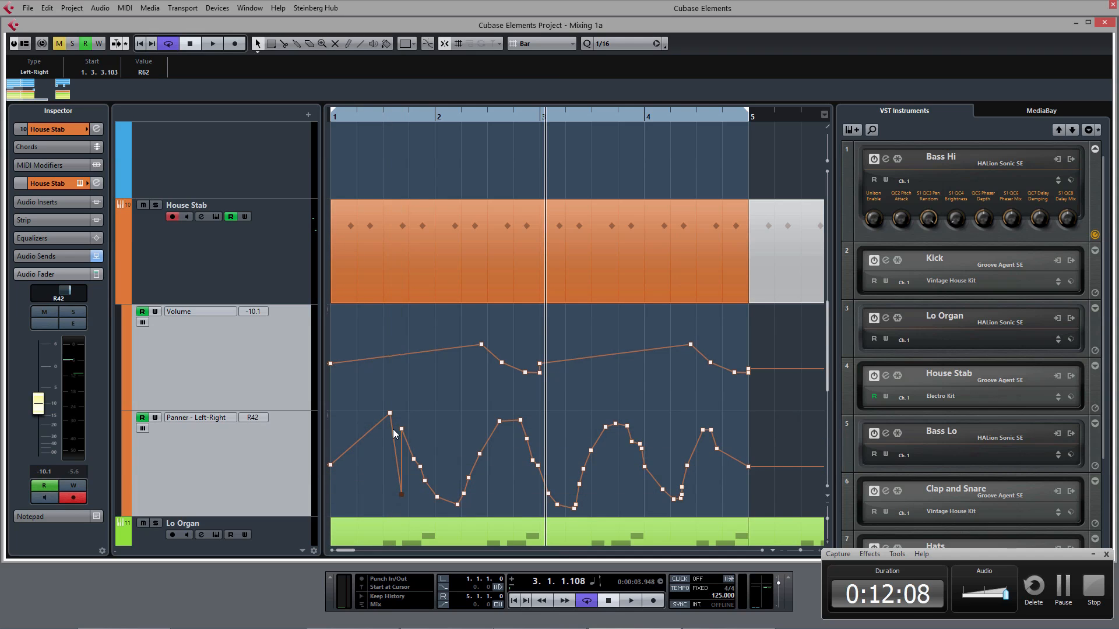
{"action": "left_click_drag", "start_coordinate": [404, 428], "coordinate": [446, 510]}
{"action": "key", "text": "Delete"}
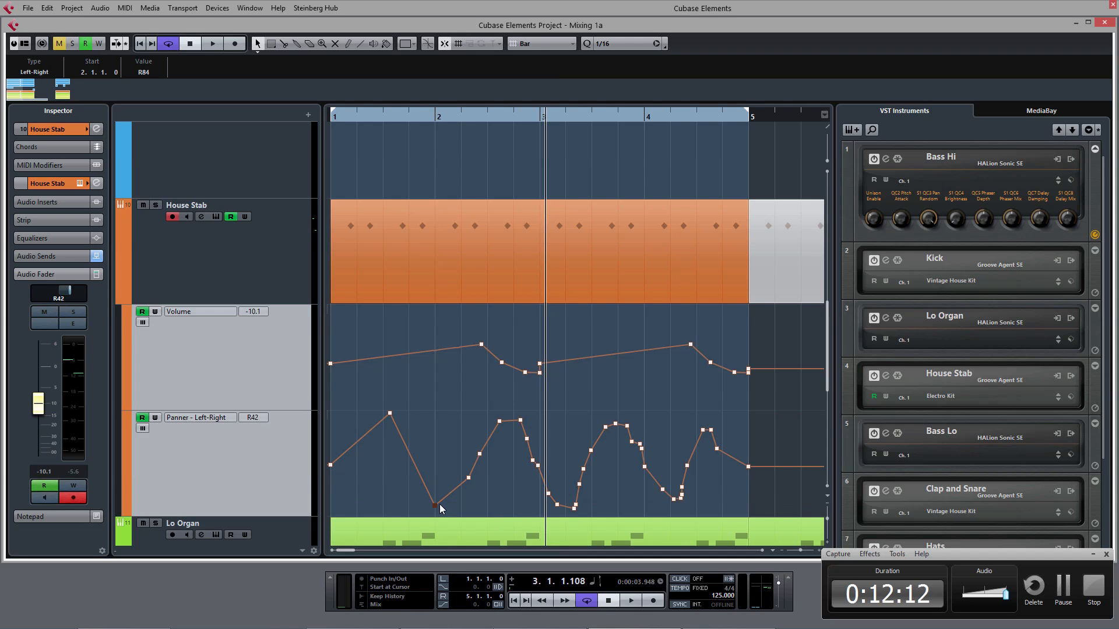
{"action": "left_click_drag", "start_coordinate": [438, 508], "coordinate": [437, 482]}
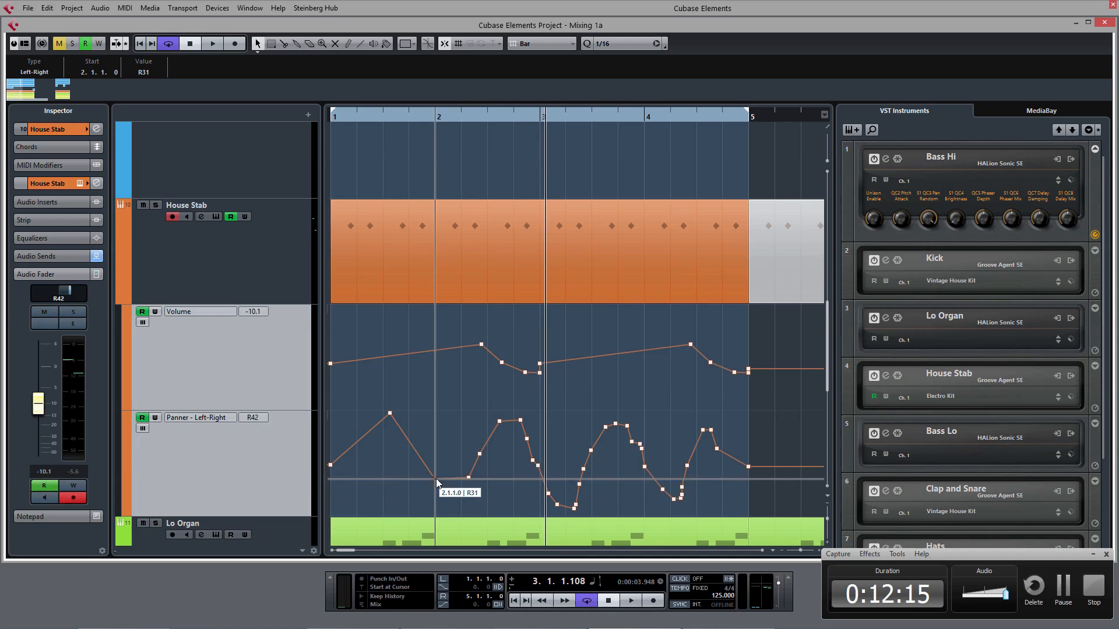
Step: Copy the House Stab pan automation from bar 1 onto bars 2, 3 and 4 as a range
{"action": "right_click", "coordinate": [352, 420]}
{"action": "left_click", "coordinate": [370, 423]}
{"action": "left_click", "coordinate": [332, 430]}
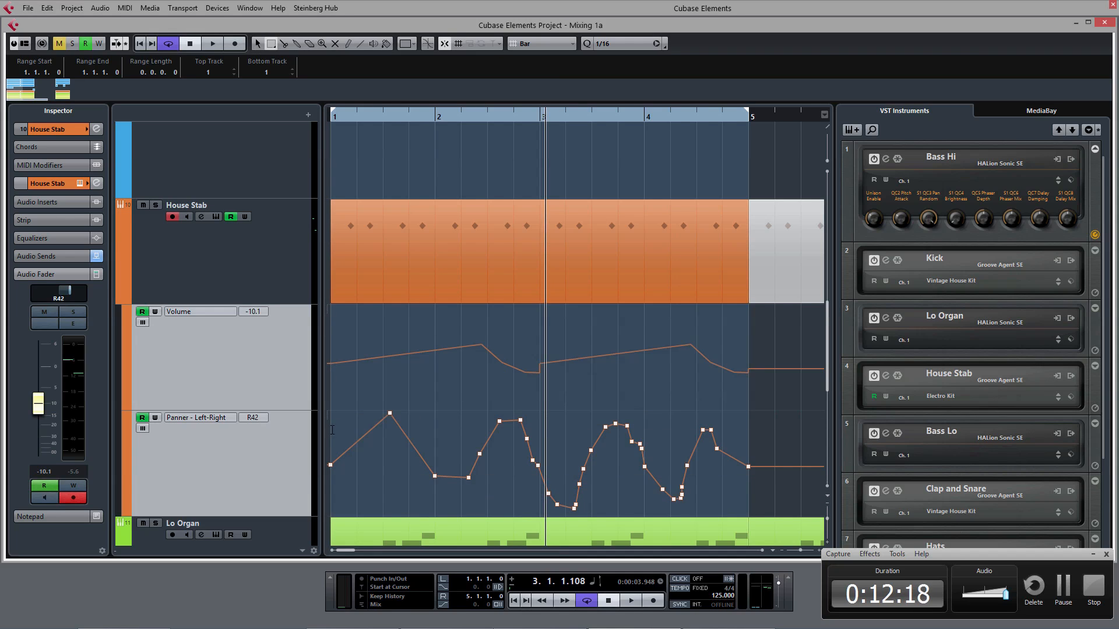
{"action": "left_click_drag", "start_coordinate": [332, 430], "coordinate": [429, 461]}
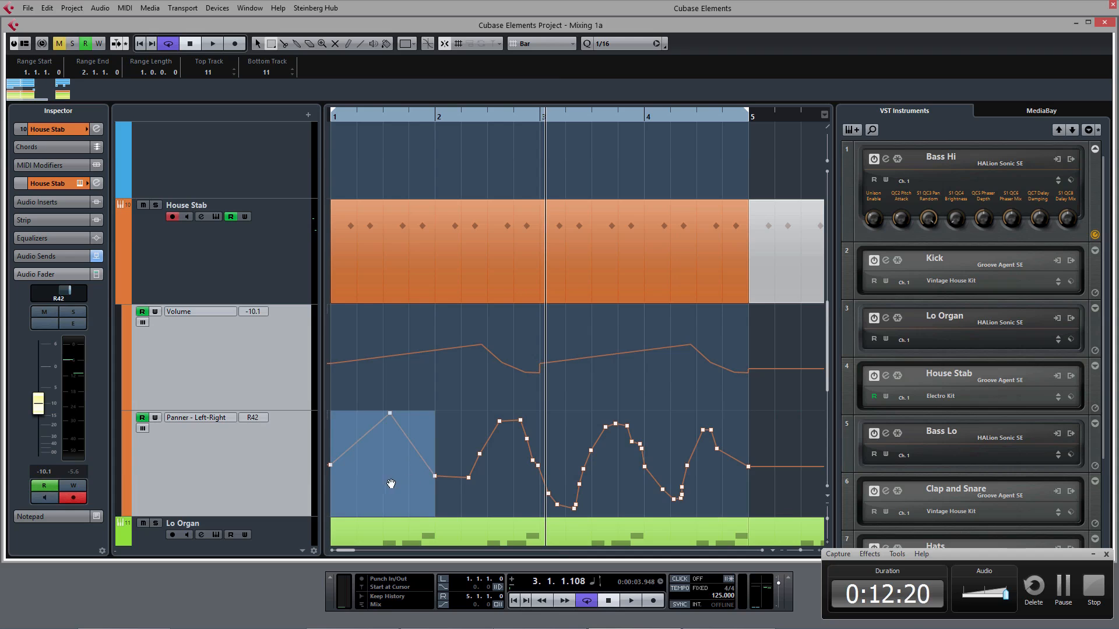
{"action": "left_click_drag", "start_coordinate": [395, 481], "coordinate": [648, 475]}
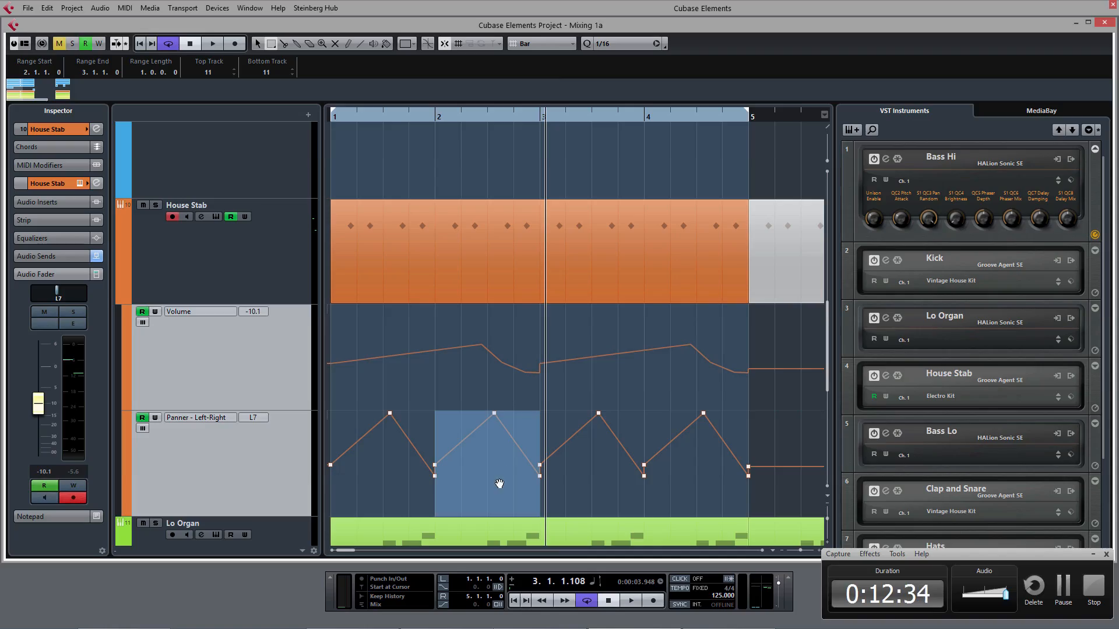
Step: Copy the bar 2 pan automation range onto bar 2 of the House Stab volume lane and play the loop from the start
{"action": "left_click_drag", "start_coordinate": [497, 491], "coordinate": [503, 367]}
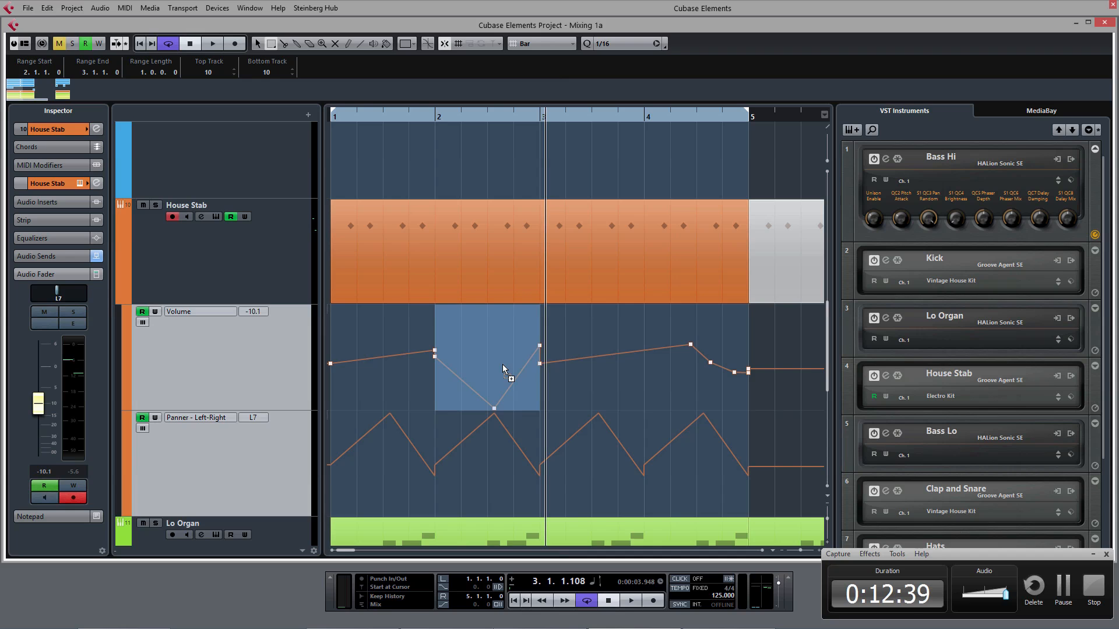
{"action": "key", "text": "period"}
{"action": "key", "text": "space"}
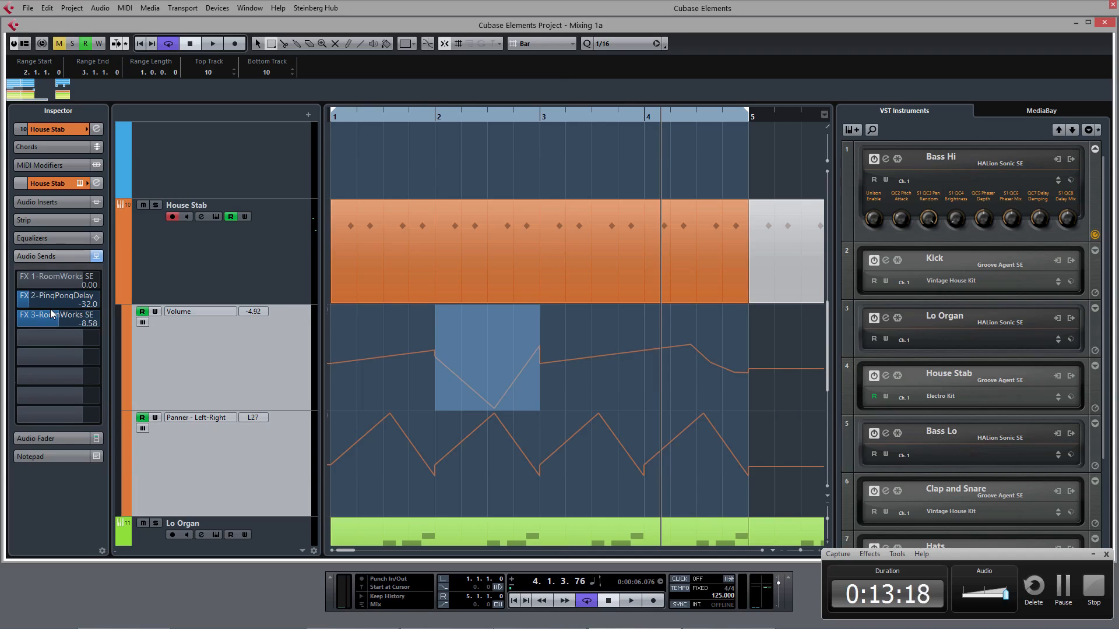
Step: Record automation of the House Stab send level to PingPongDelay by riding it from bar 1, and stop playback
{"action": "key", "text": "Home"}
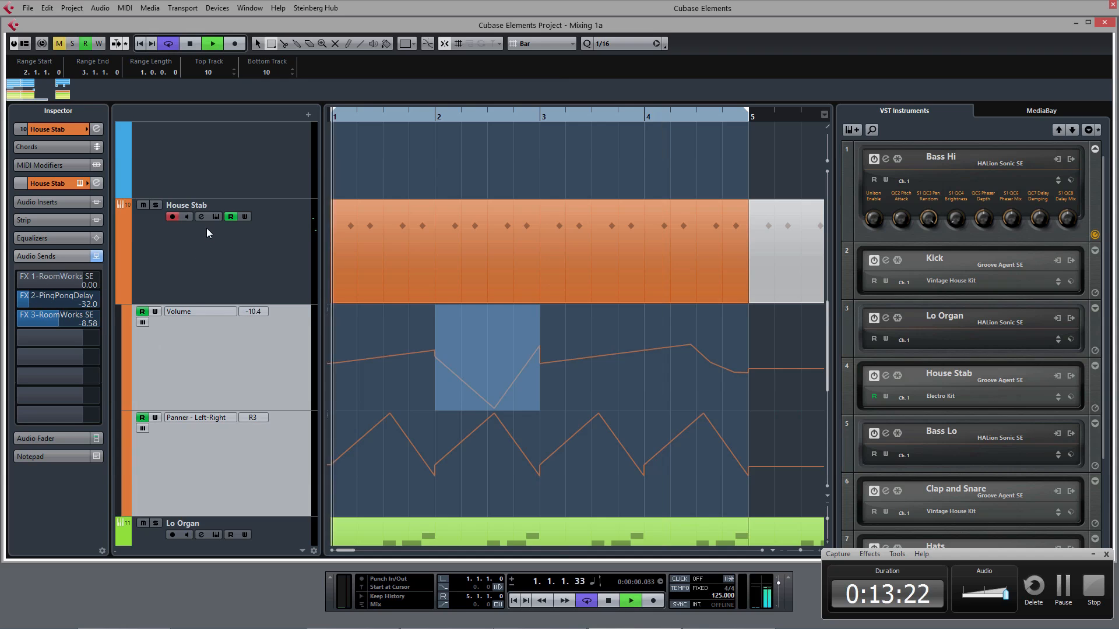
{"action": "left_click", "coordinate": [242, 217]}
{"action": "left_click_drag", "start_coordinate": [36, 298], "coordinate": [83, 303]}
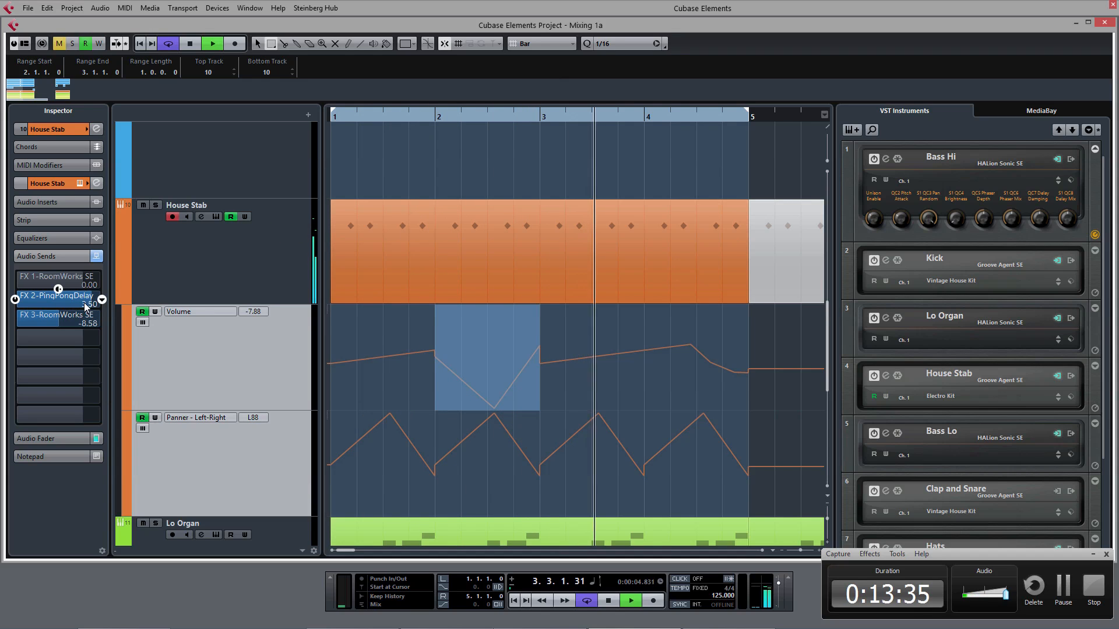
{"action": "key", "text": "space"}
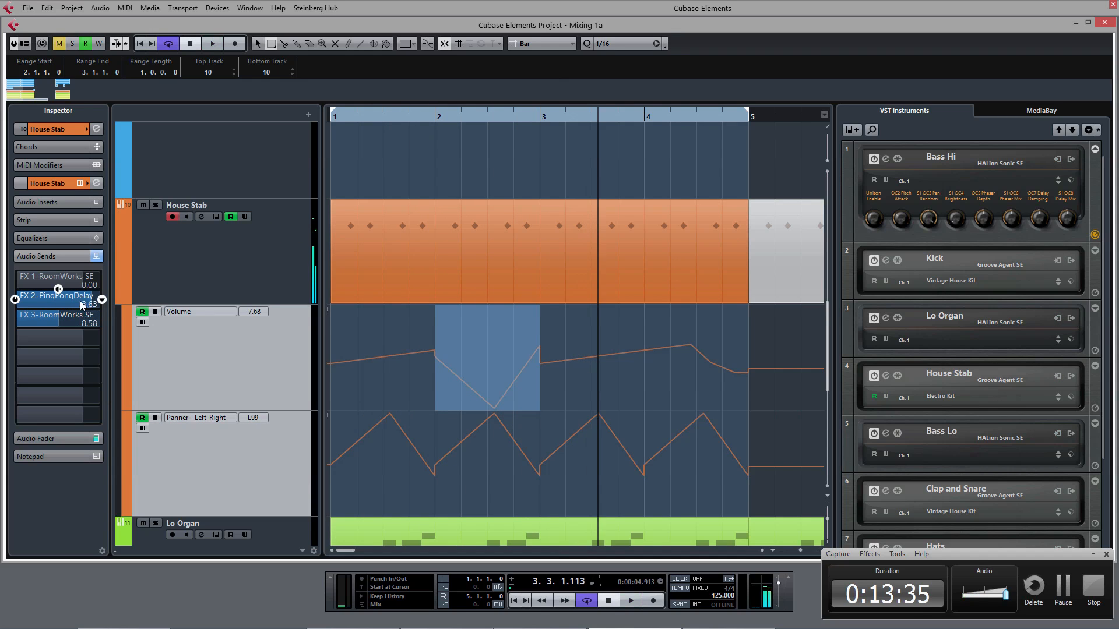
Step: Show all used automation lanes and play back the recorded House Stab send automation
{"action": "right_click", "coordinate": [256, 275]}
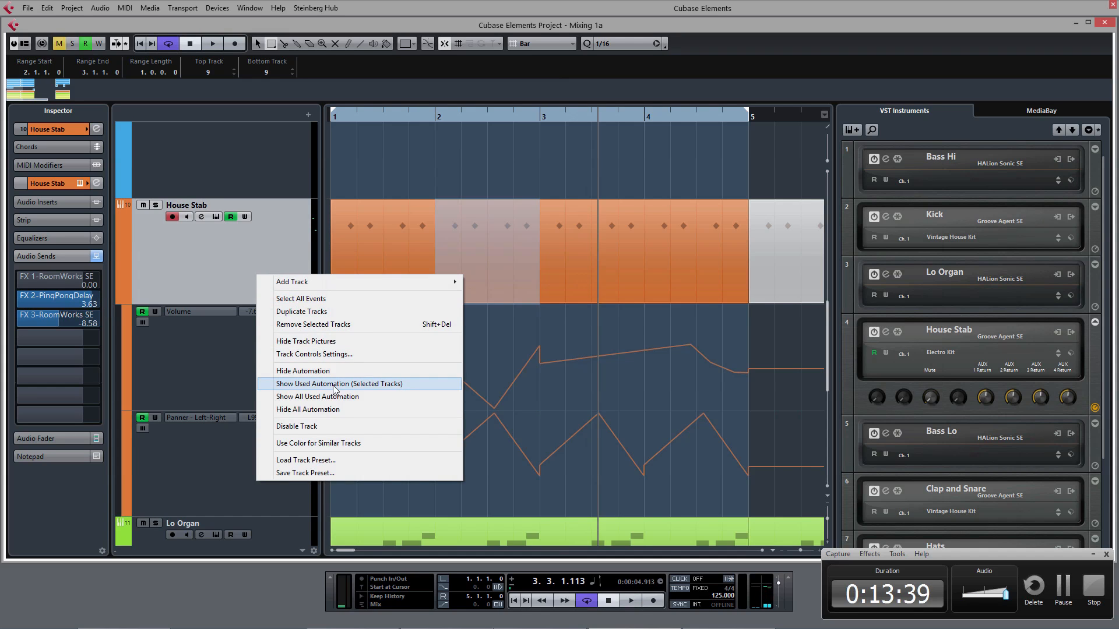
{"action": "left_click", "coordinate": [338, 402]}
{"action": "scroll", "coordinate": [398, 377], "scroll_direction": "down", "scroll_amount": 3}
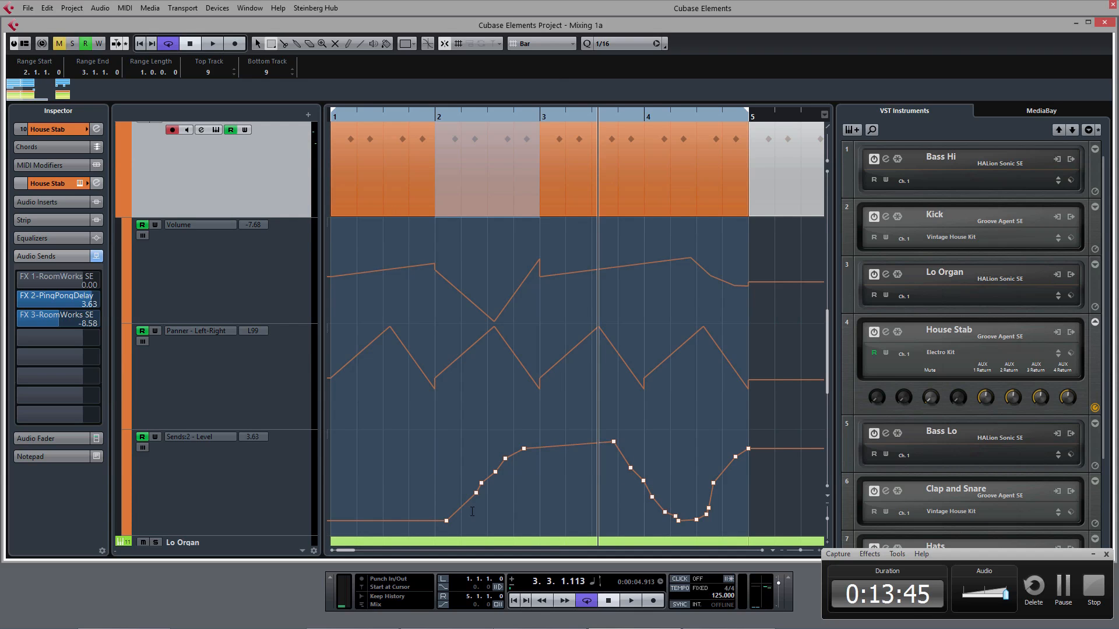
{"action": "left_click", "coordinate": [544, 456]}
{"action": "key", "text": "space"}
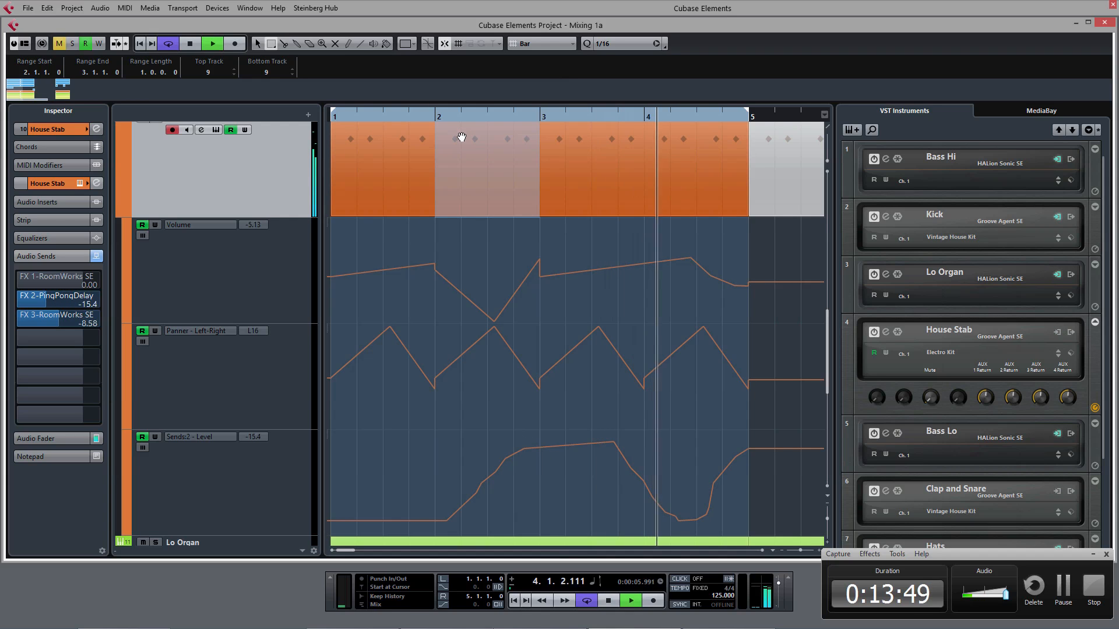